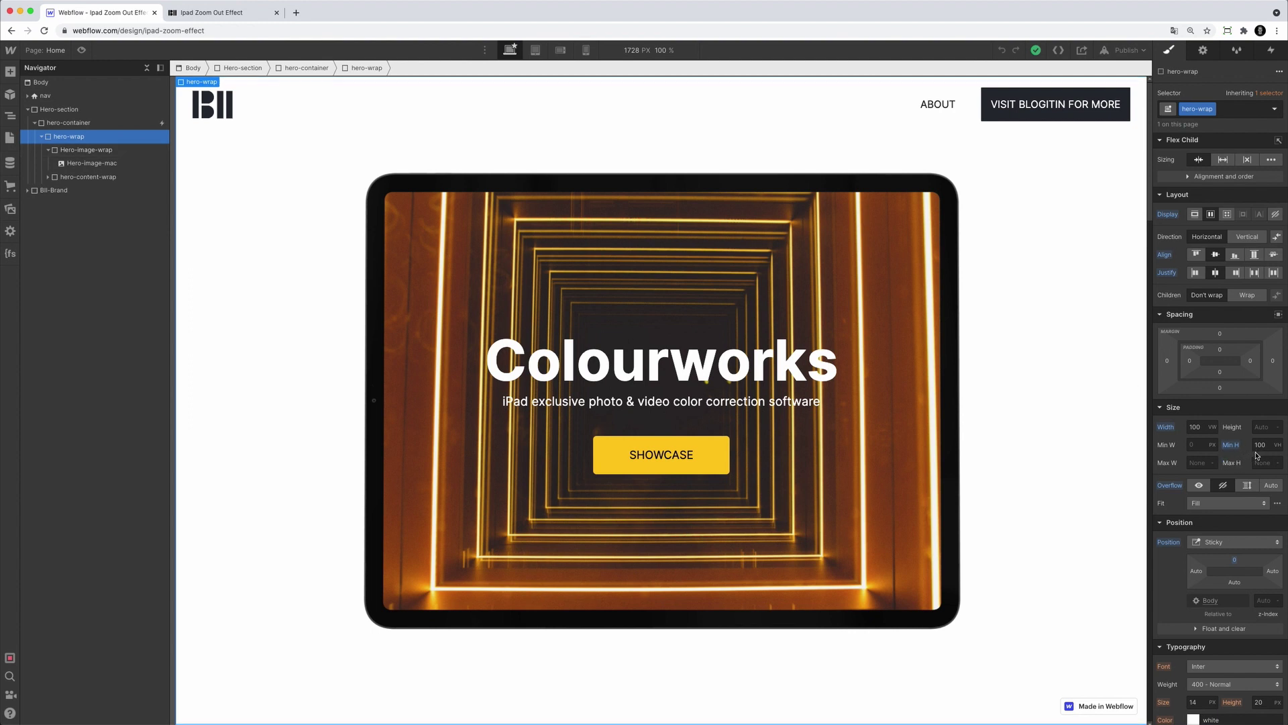
Step: Review the layout, size, overflow and position styles of hero-container, hero-wrap, Hero-image-wrap and Hero-image-mac
{"action": "scroll", "coordinate": [1256, 451], "scroll_direction": "down", "scroll_amount": 1}
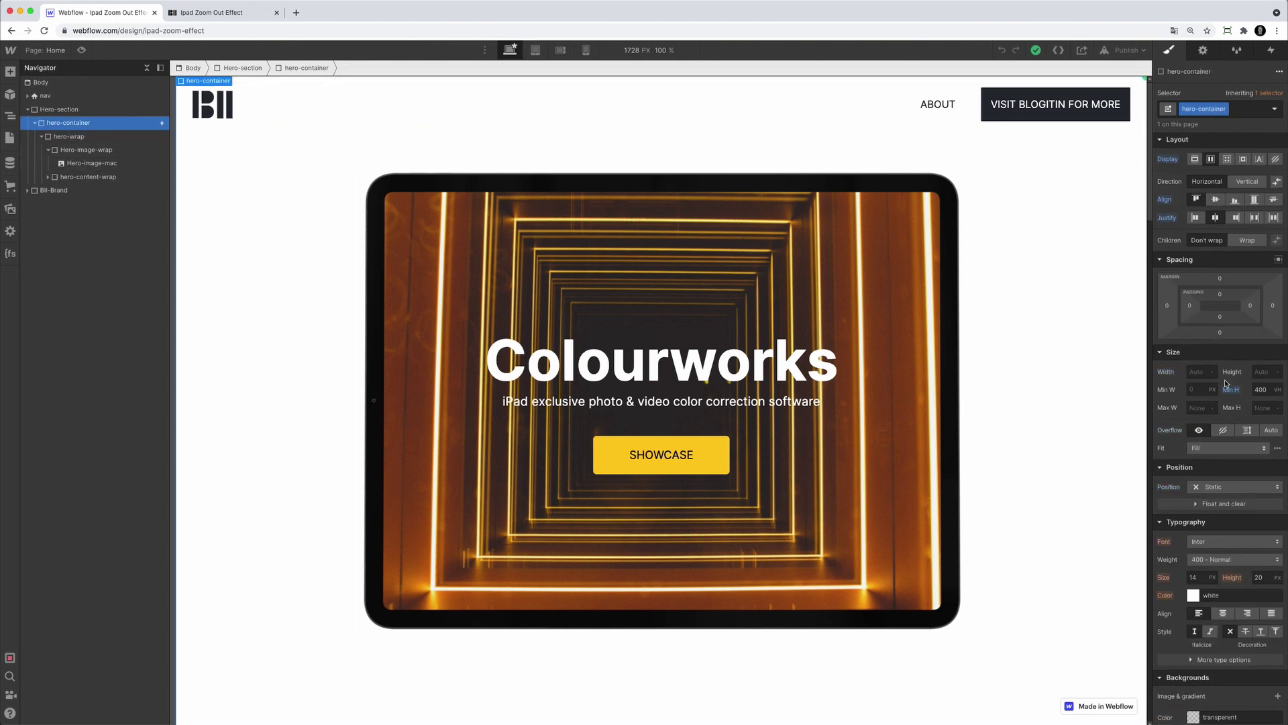
{"action": "left_click", "coordinate": [1260, 393]}
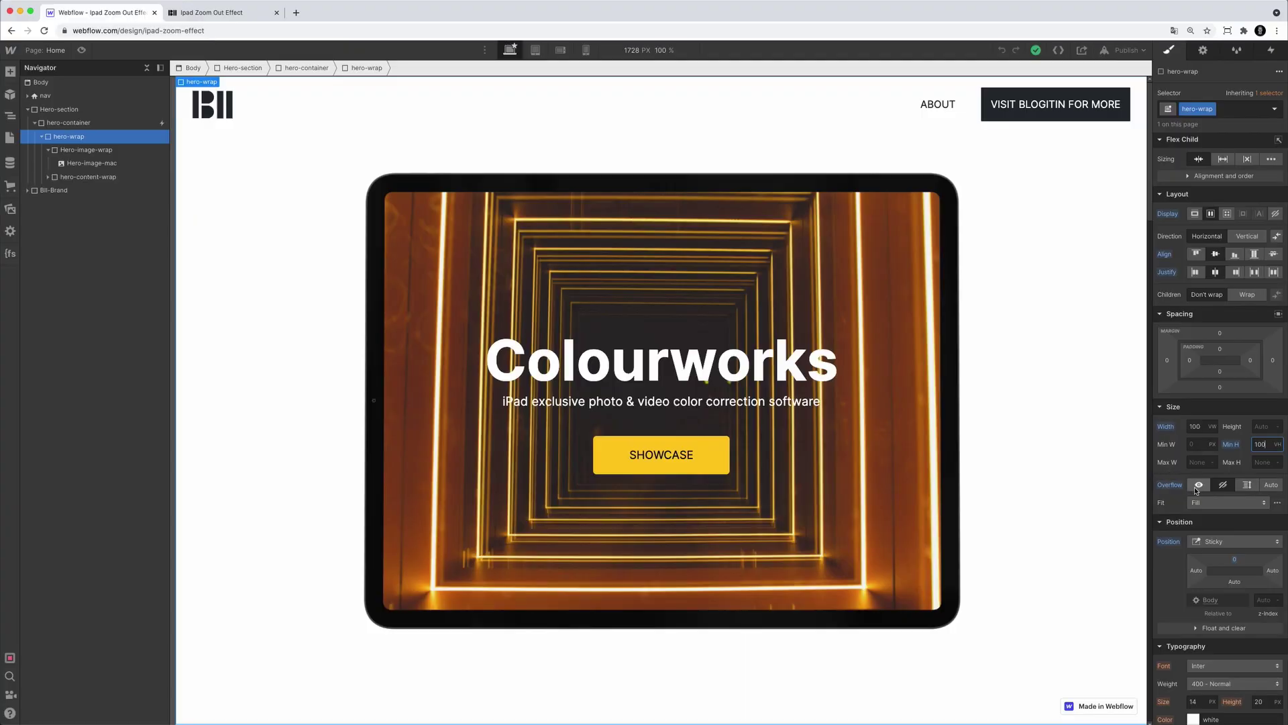
{"action": "key", "text": "Return"}
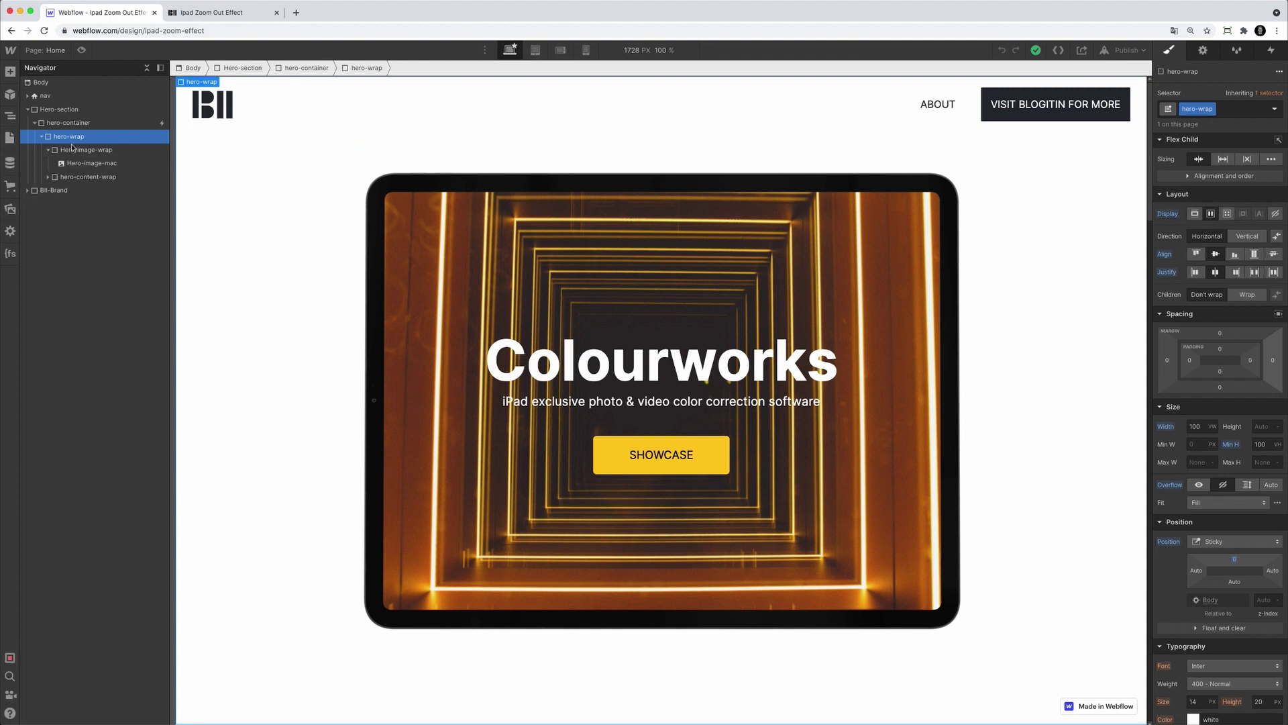
{"action": "left_click", "coordinate": [145, 150]}
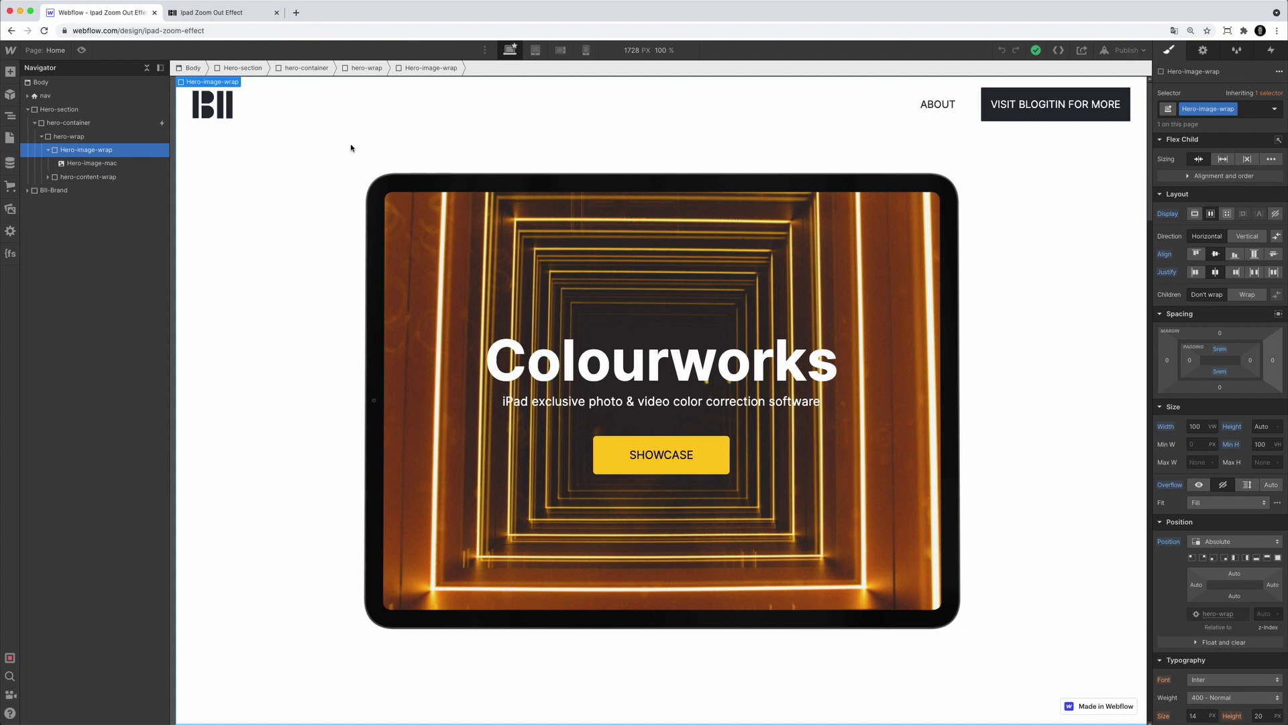
{"action": "left_click", "coordinate": [108, 166]}
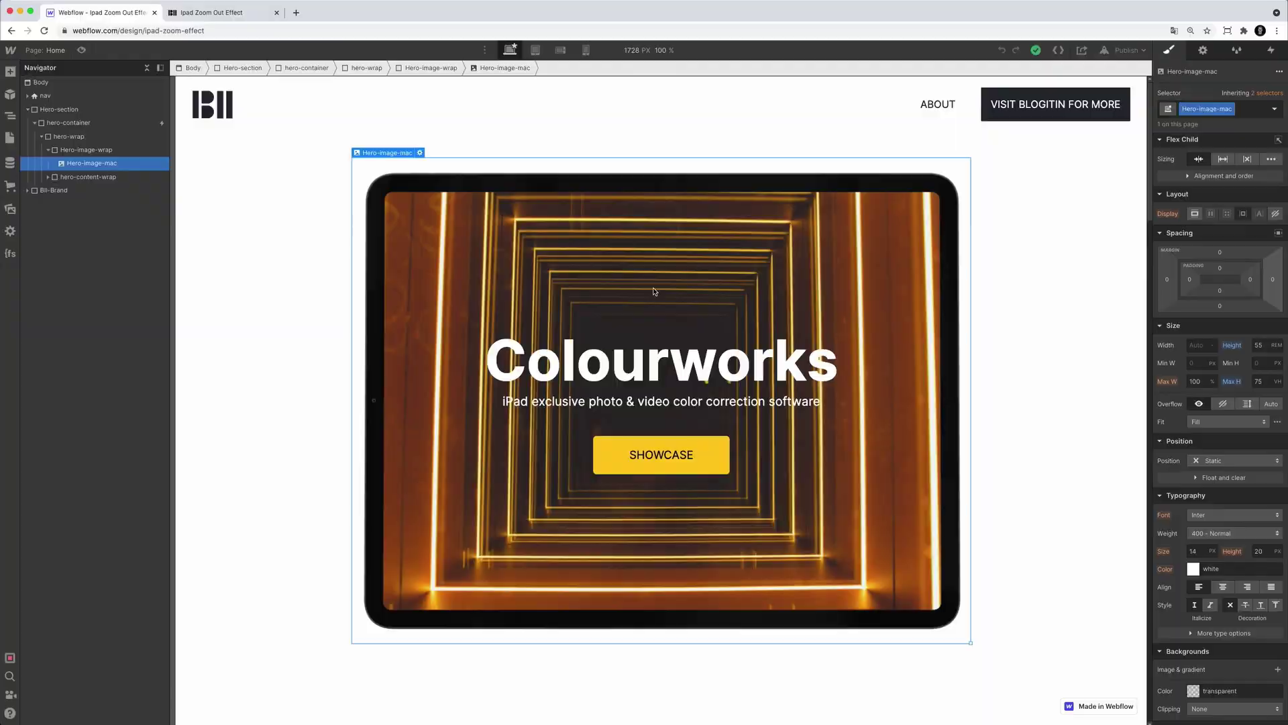
Step: Preview the page, and inspect heading-1, hero-paragraph and the iPad image in the hero section
{"action": "key", "text": "super+shift+p"}
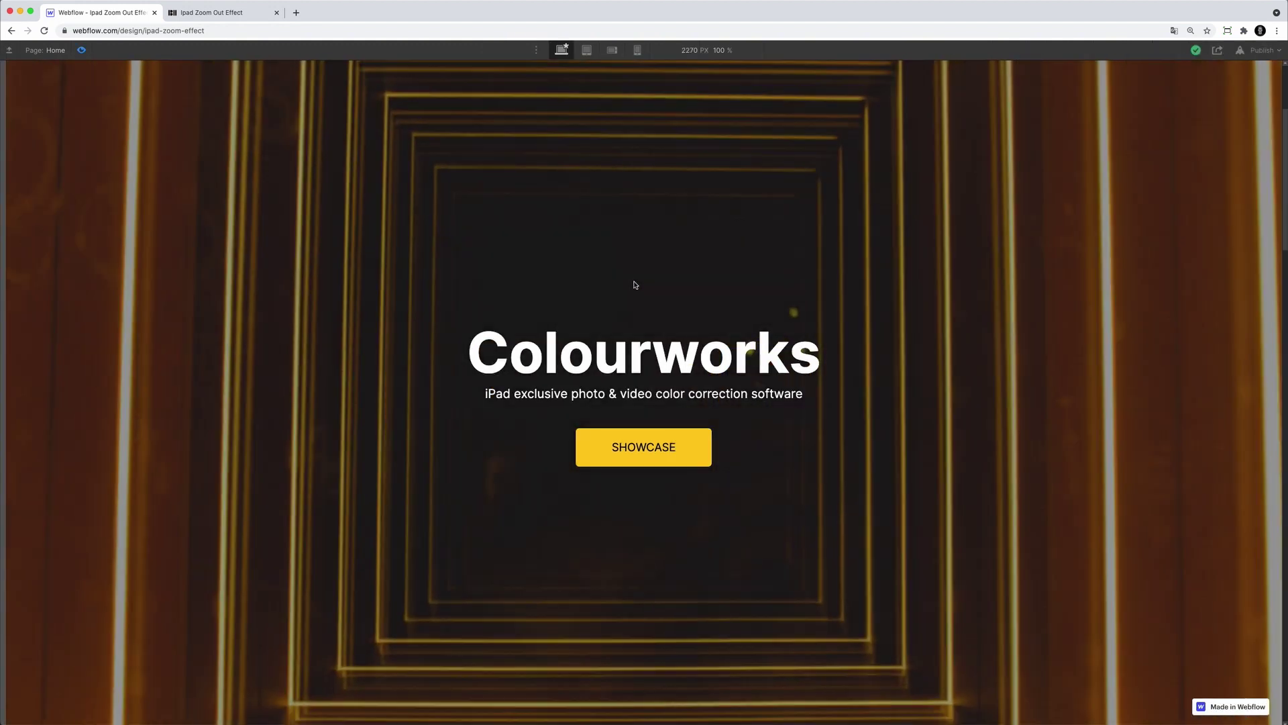
{"action": "key", "text": "super+shift+p"}
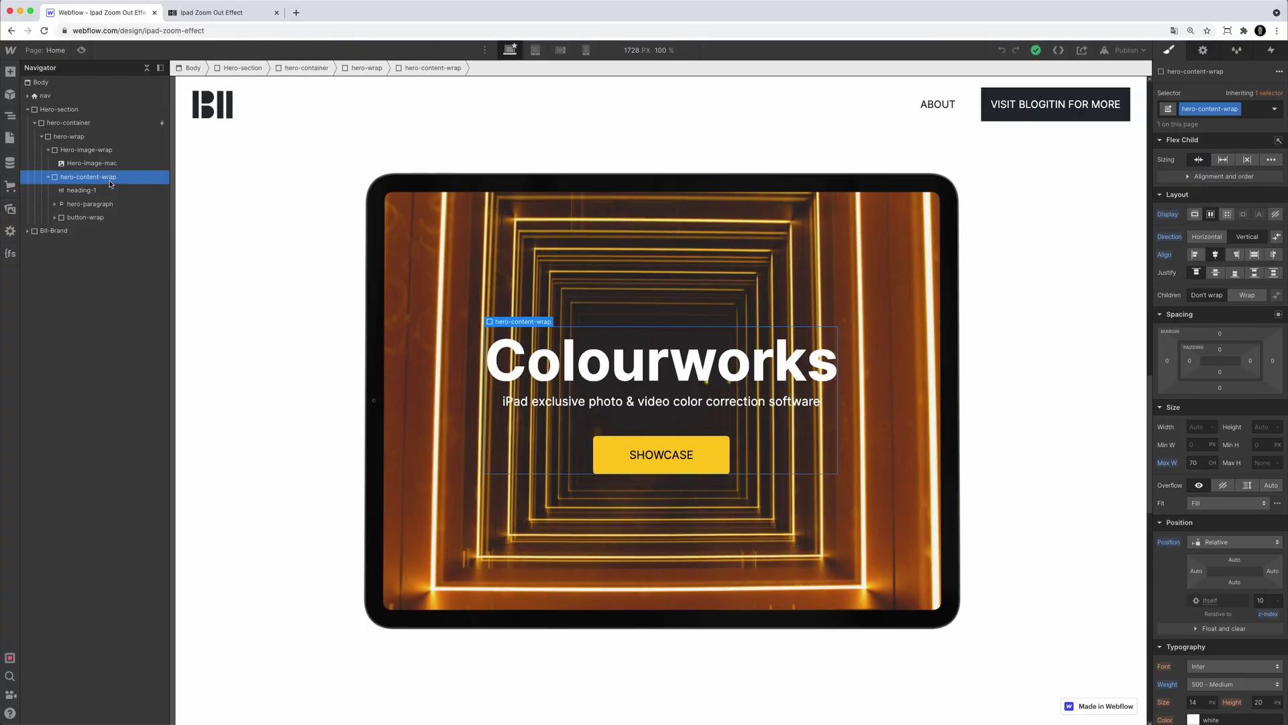
{"action": "left_click", "coordinate": [114, 189]}
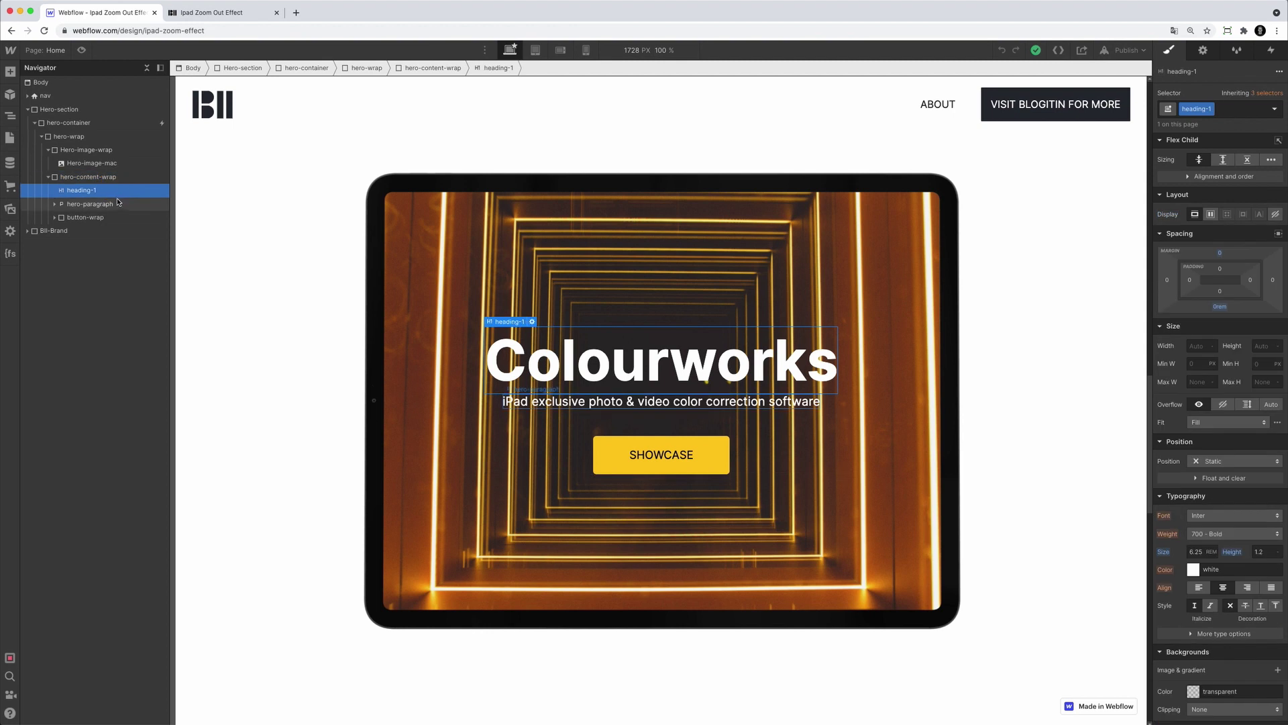
{"action": "left_click", "coordinate": [117, 204]}
{"action": "left_click", "coordinate": [586, 251]}
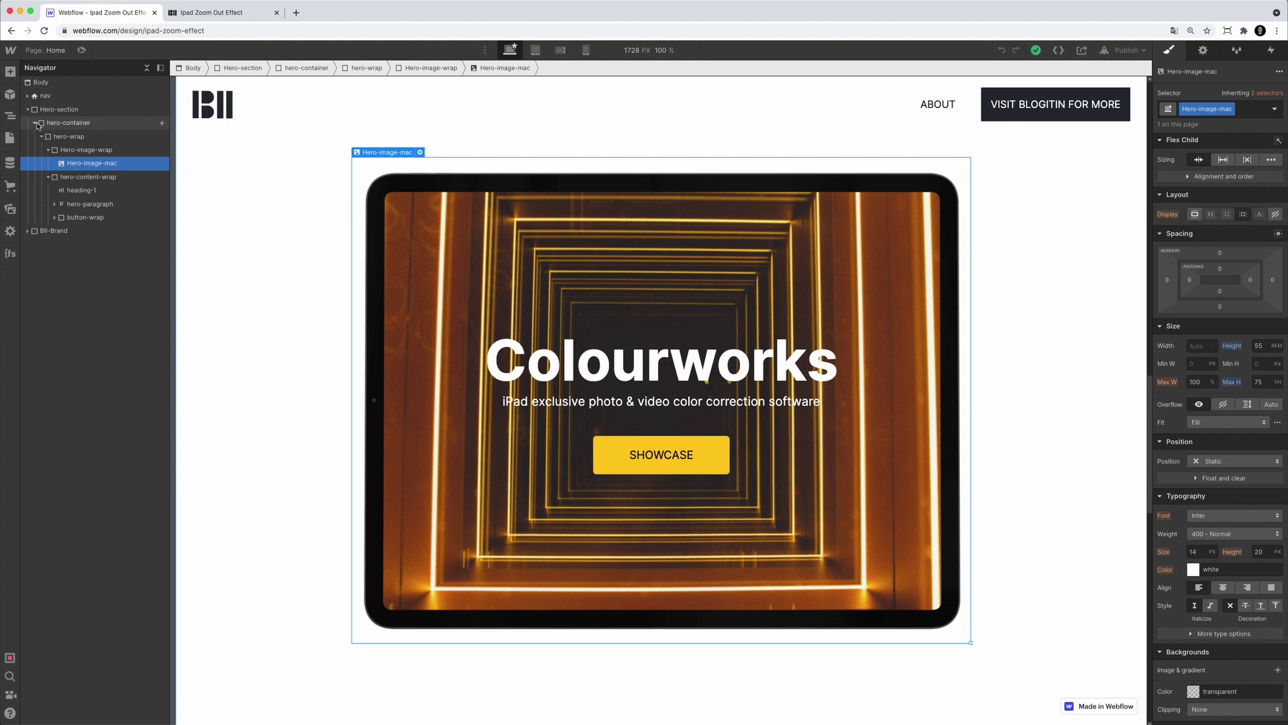
Step: Show the interaction settings and select hero-container as the element for the scroll animation
{"action": "left_click", "coordinate": [34, 123]}
{"action": "left_click", "coordinate": [27, 109]}
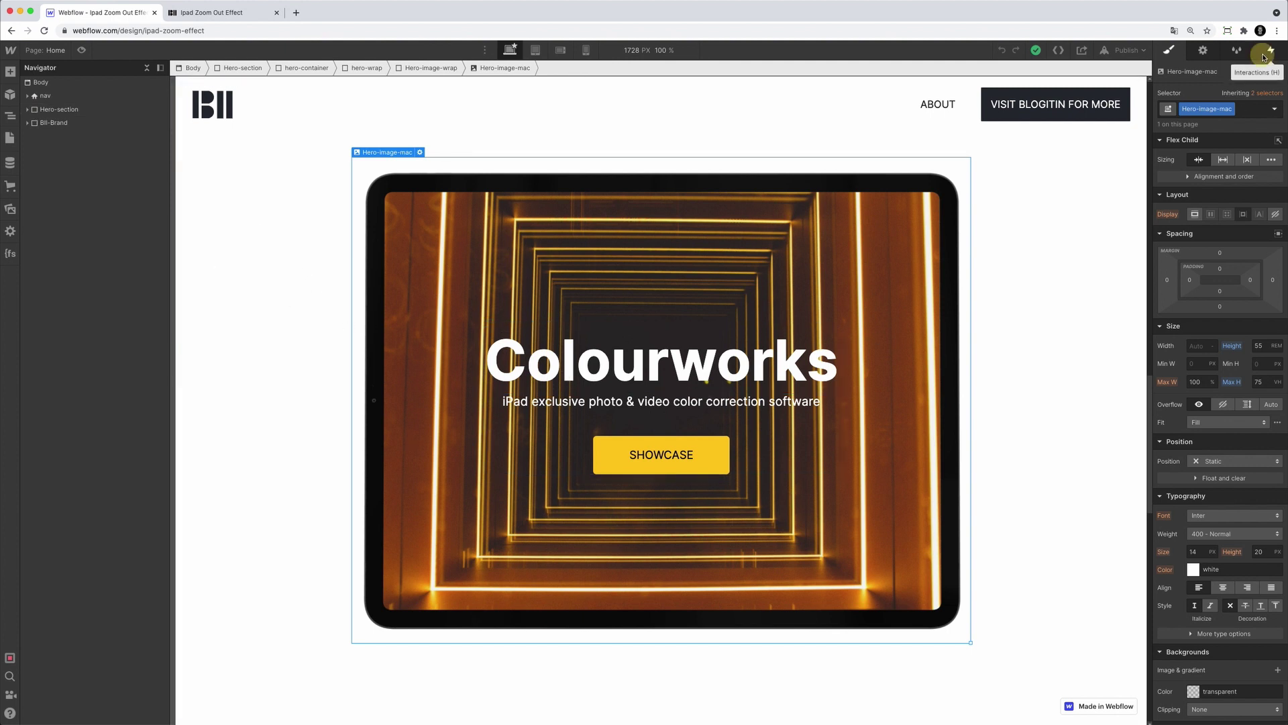
{"action": "left_click", "coordinate": [1263, 58]}
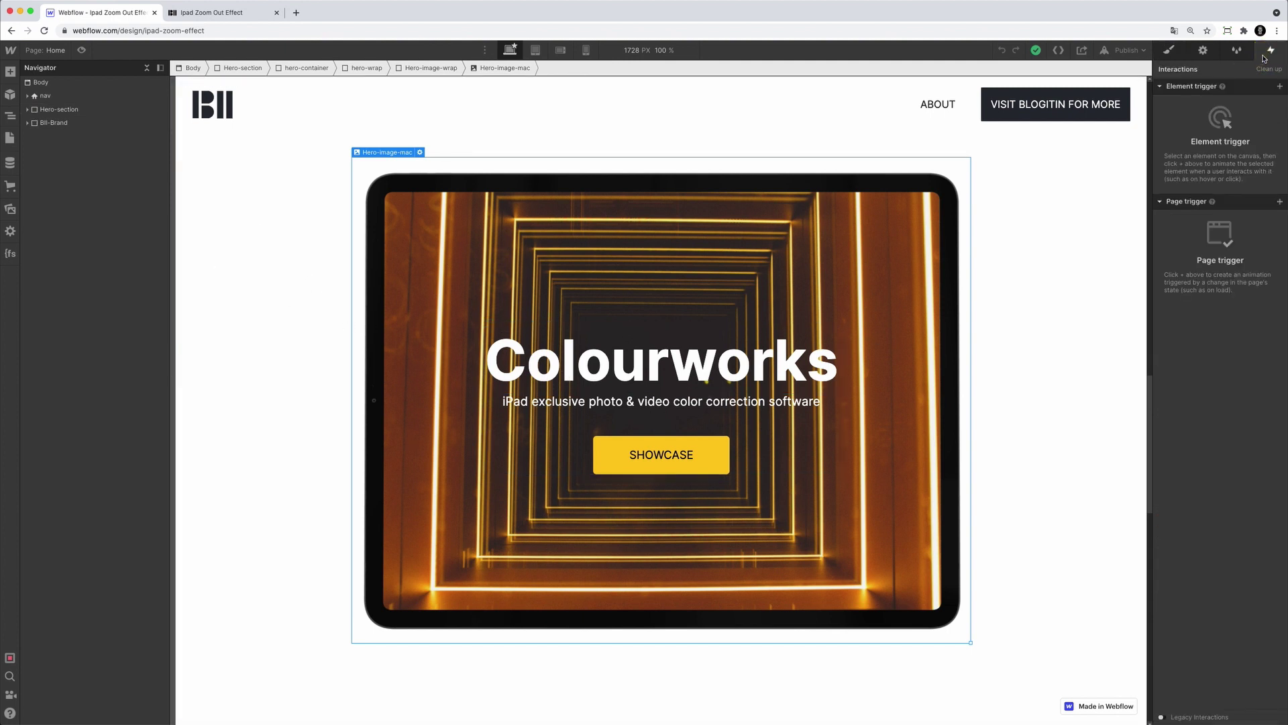
{"action": "left_click", "coordinate": [819, 433]}
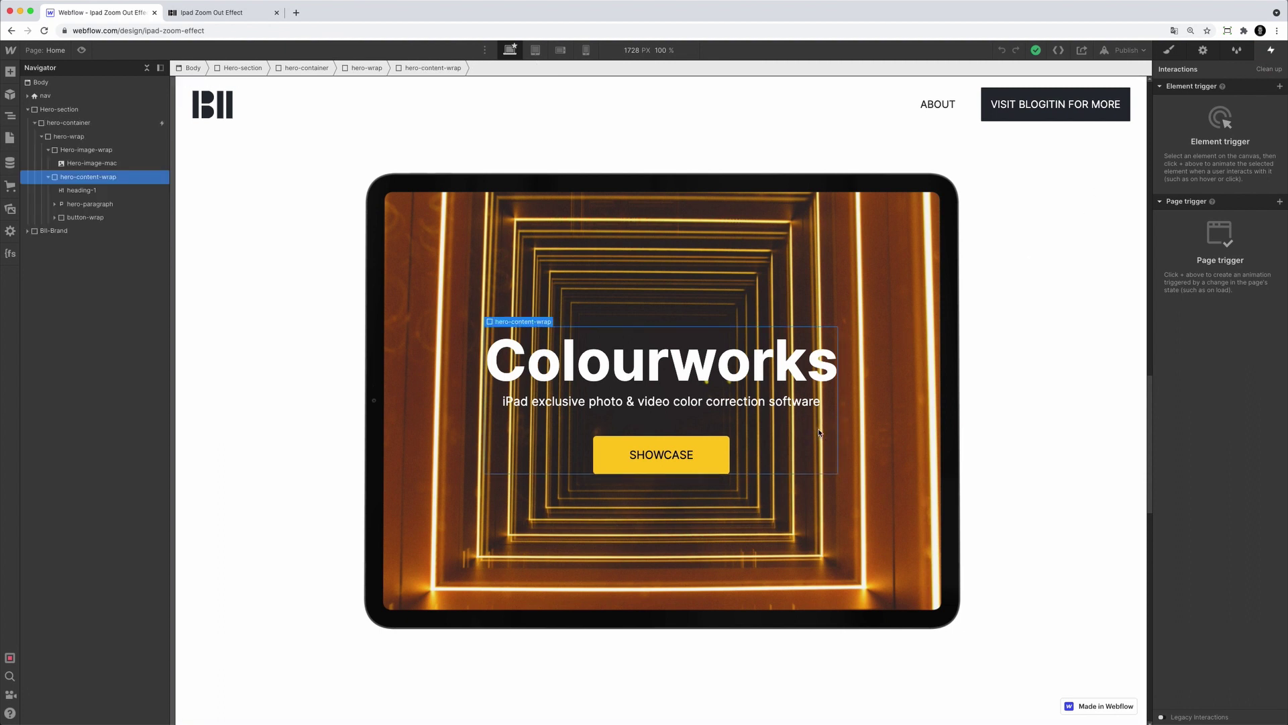
{"action": "left_click", "coordinate": [160, 123]}
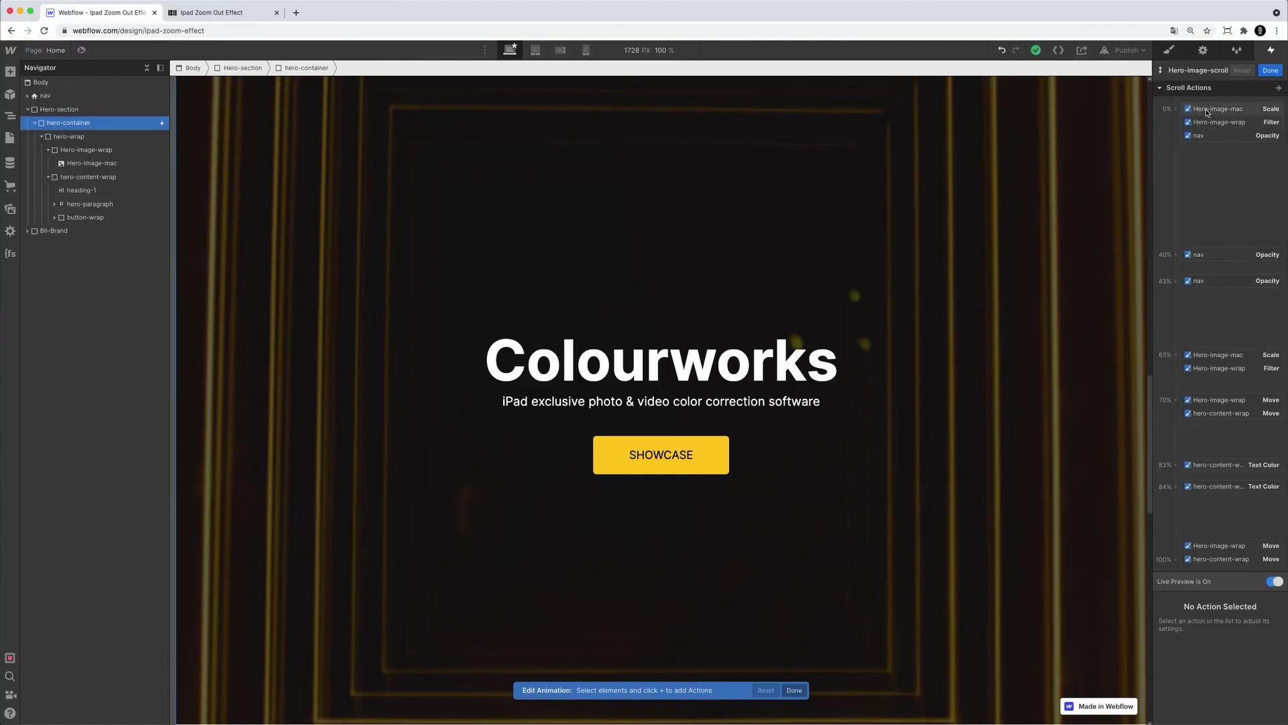
Step: Examine the 0% scroll actions of Hero-image-scroll: the Hero-image-mac scale, Hero-image-wrap filter and nav opacity
{"action": "left_click", "coordinate": [1206, 122]}
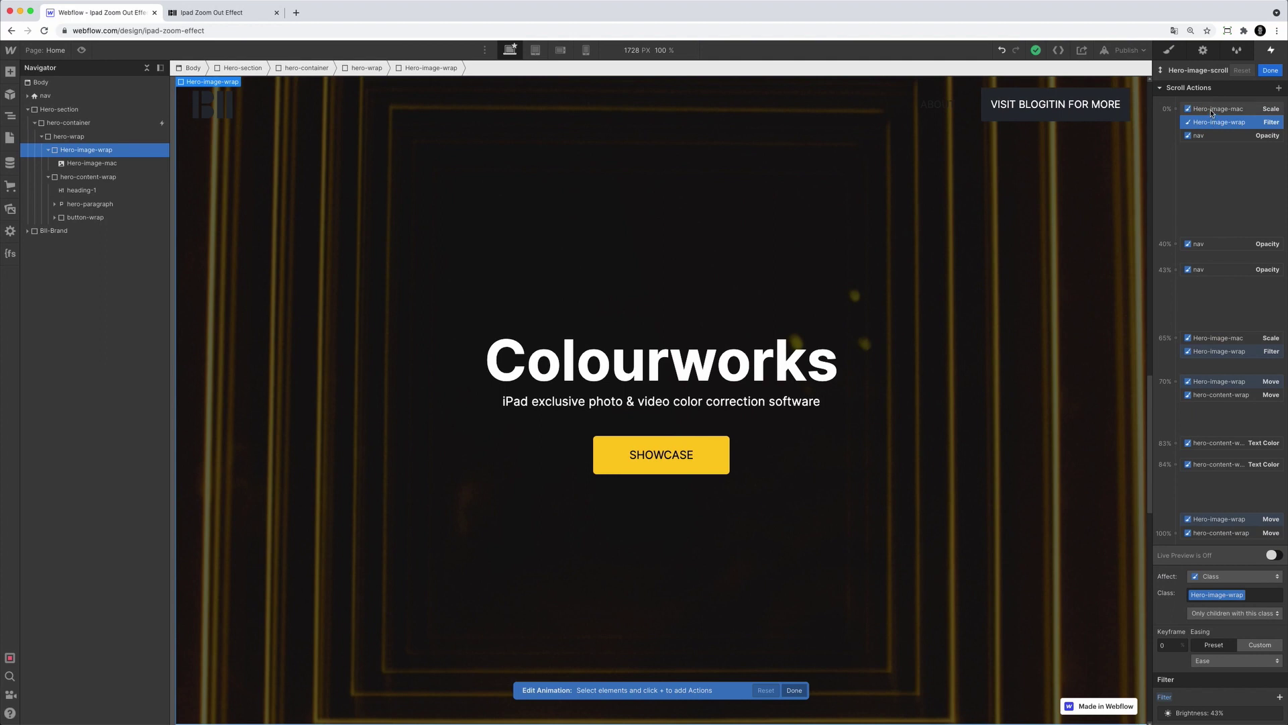
{"action": "left_click", "coordinate": [1214, 111]}
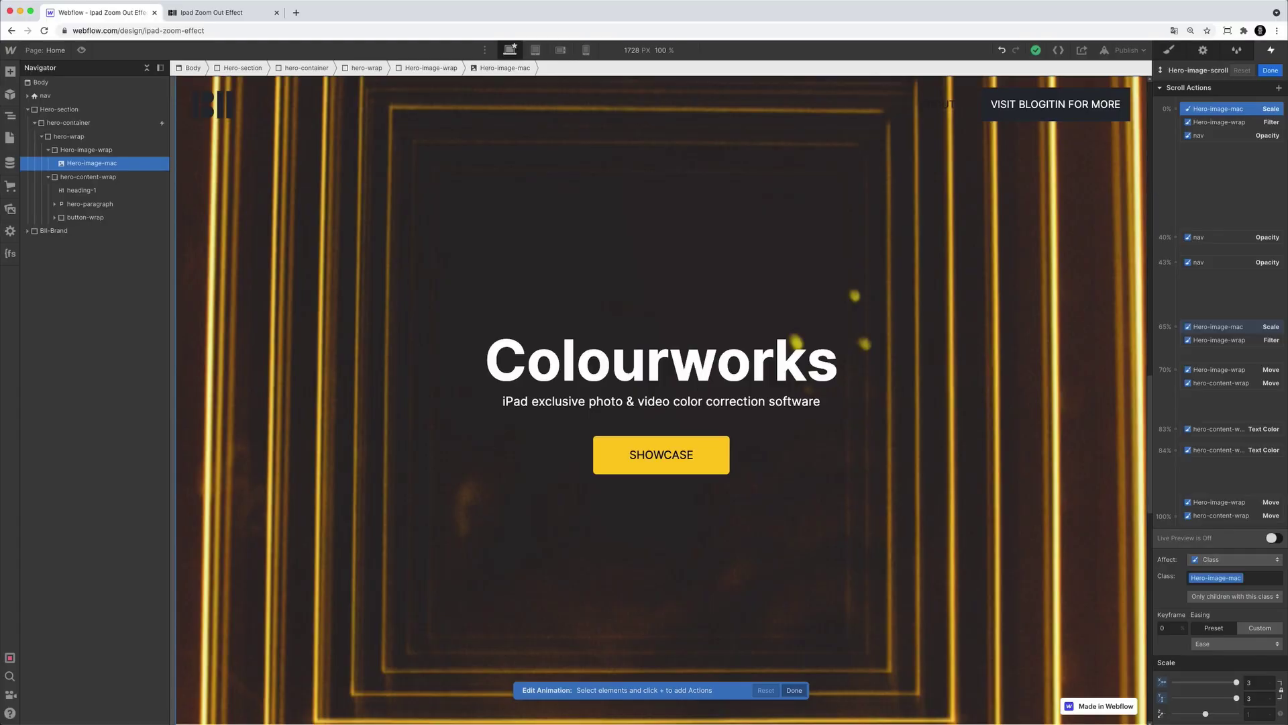
{"action": "left_click", "coordinate": [1220, 126]}
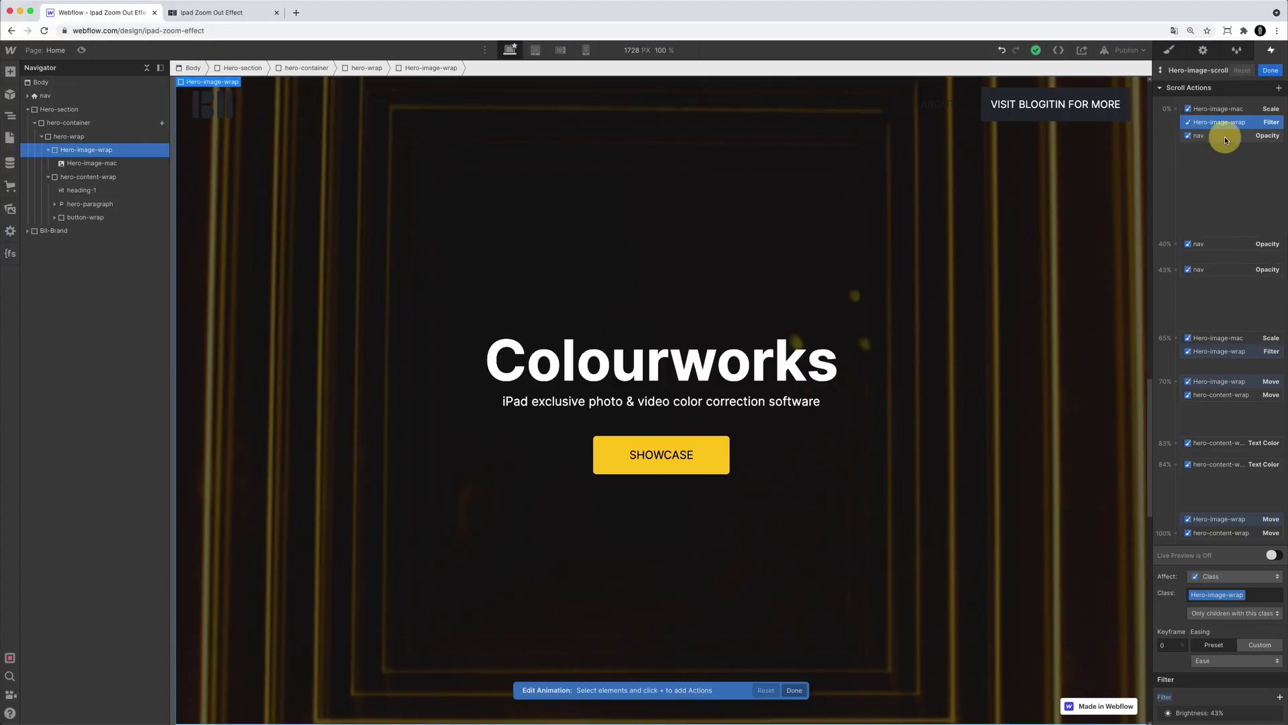
{"action": "left_click", "coordinate": [1215, 138]}
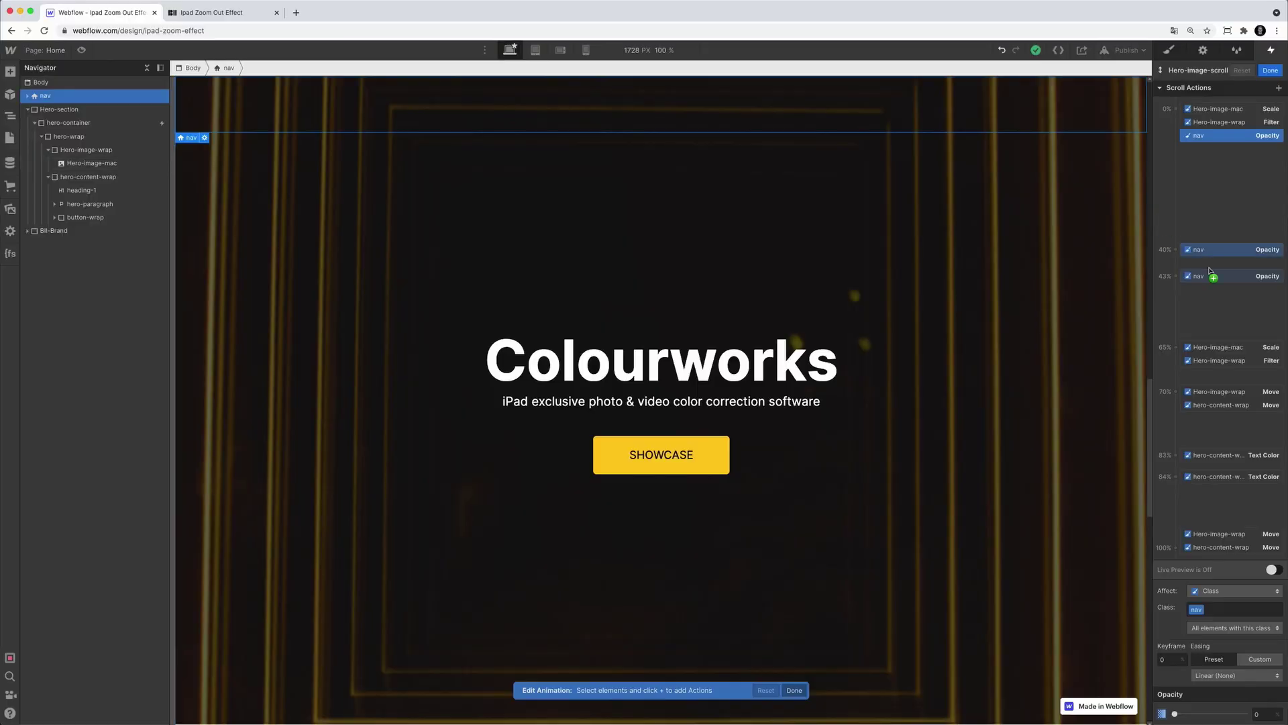
Step: Turn on live preview and play the hero scroll animation back to its start and forward again
{"action": "left_click", "coordinate": [1268, 576]}
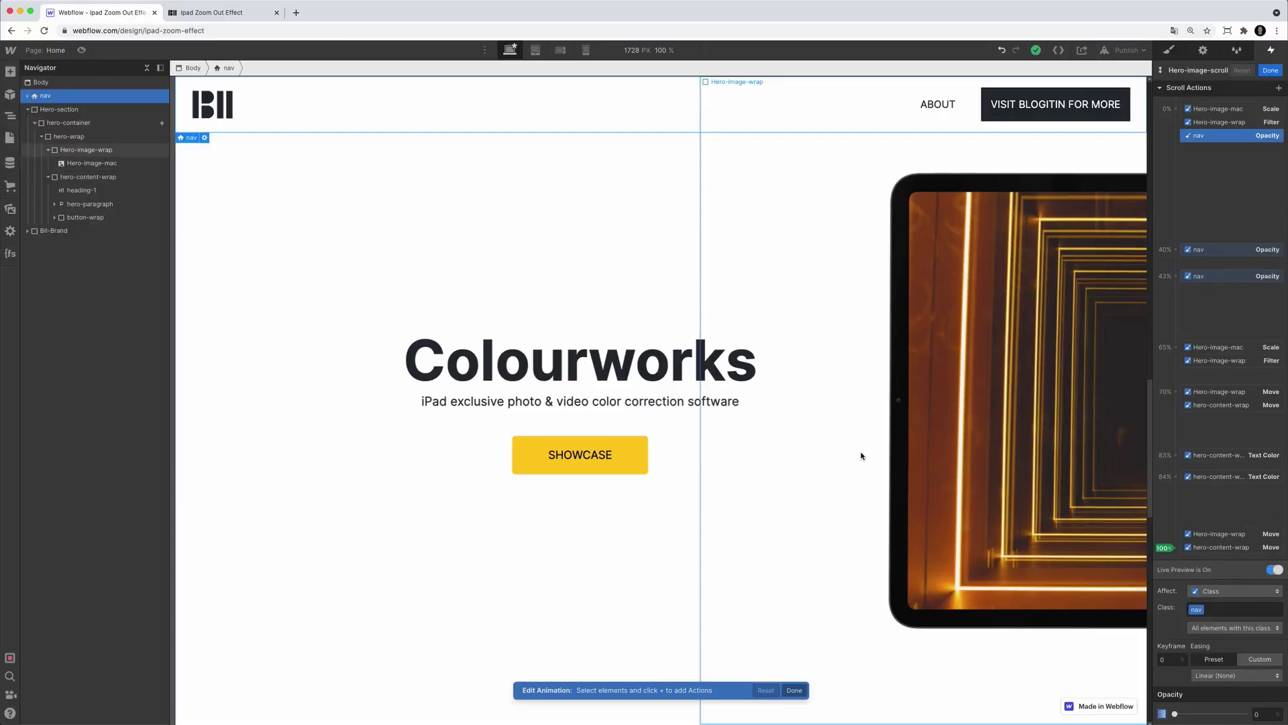
{"action": "scroll", "coordinate": [862, 455], "scroll_direction": "up", "scroll_amount": 2}
{"action": "scroll", "coordinate": [861, 456], "scroll_direction": "up", "scroll_amount": 5}
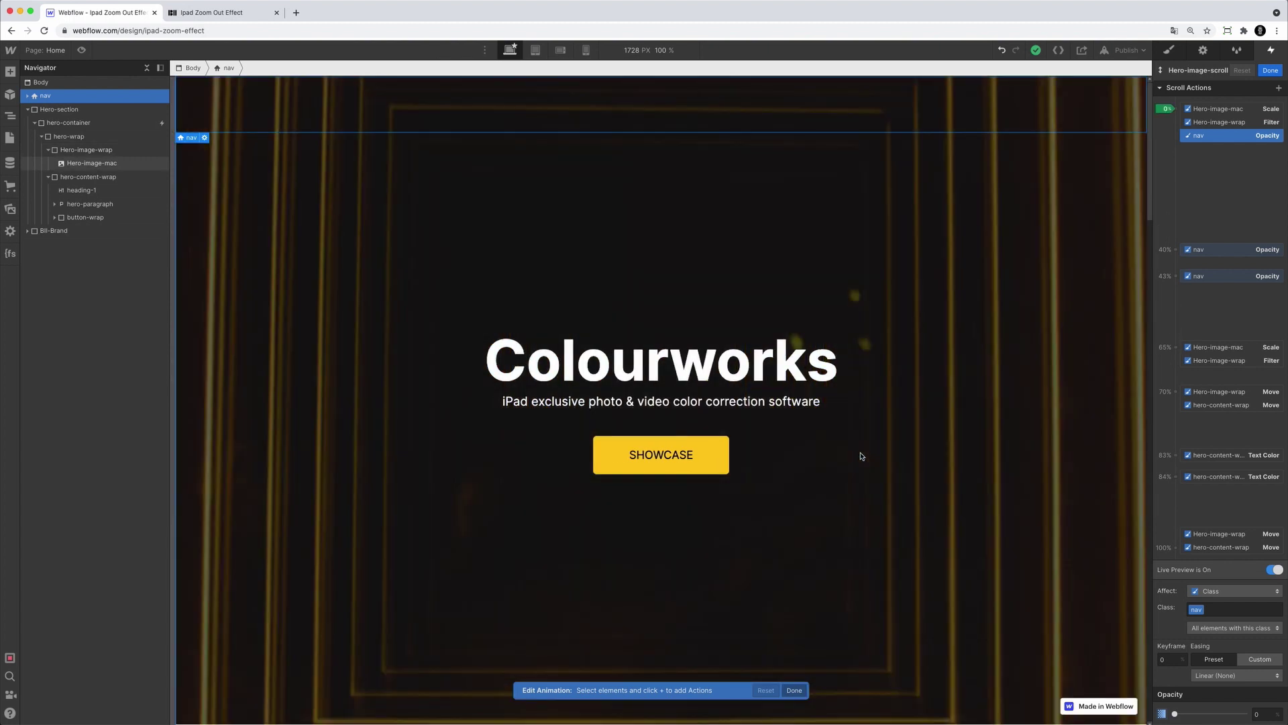
{"action": "scroll", "coordinate": [862, 457], "scroll_direction": "down", "scroll_amount": 3}
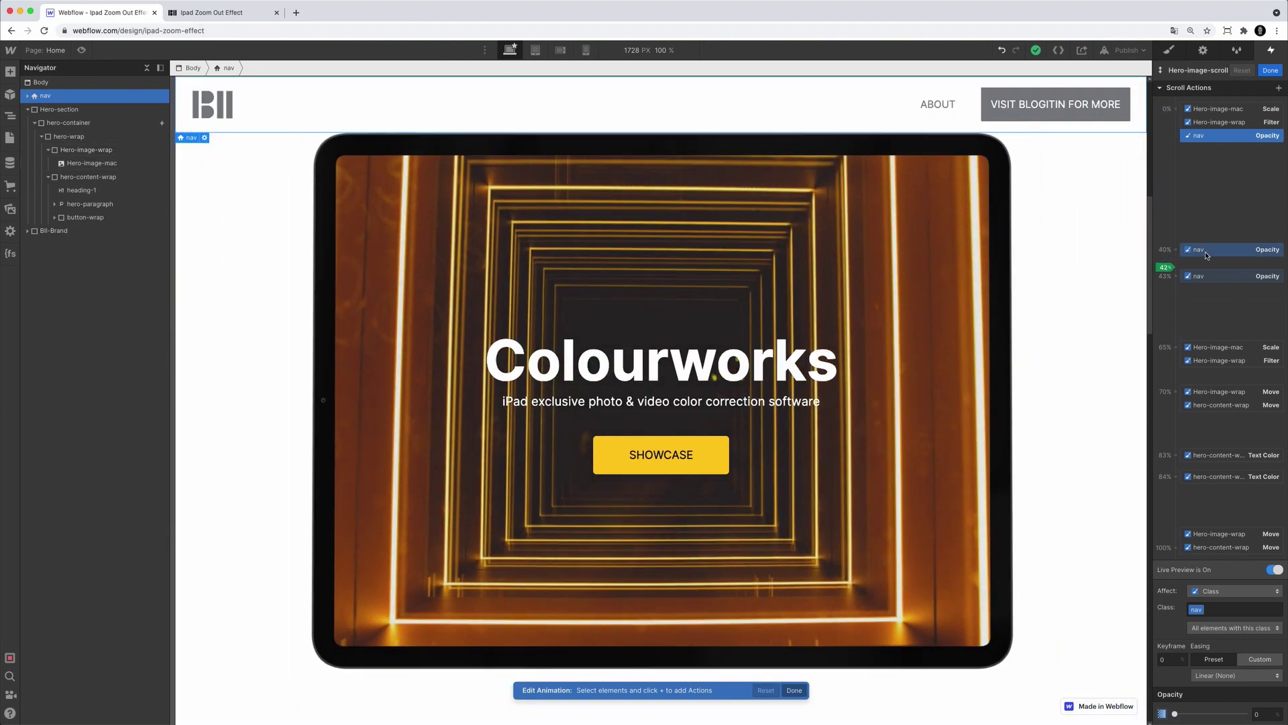
Step: Examine the nav opacity action at 40% and live-preview how the nav appears between the 40% and 43% keyframes
{"action": "left_click", "coordinate": [1203, 253]}
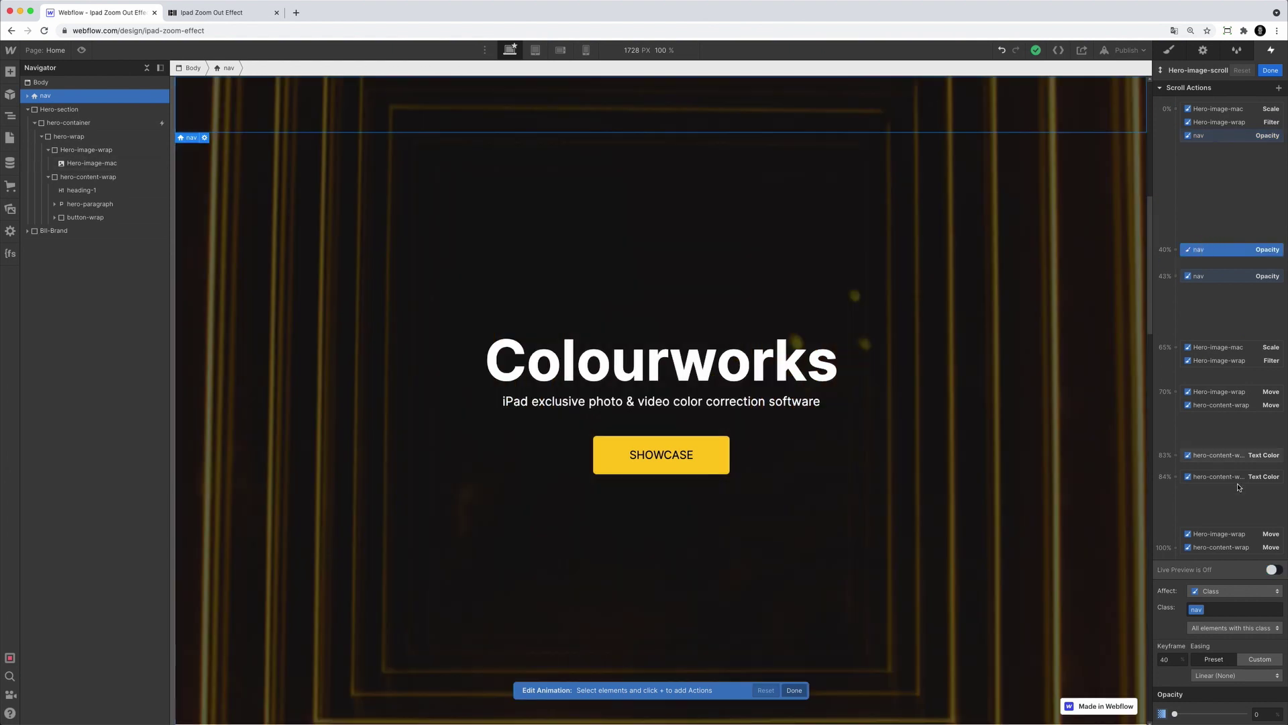
{"action": "scroll", "coordinate": [854, 349], "scroll_direction": "down", "scroll_amount": 5}
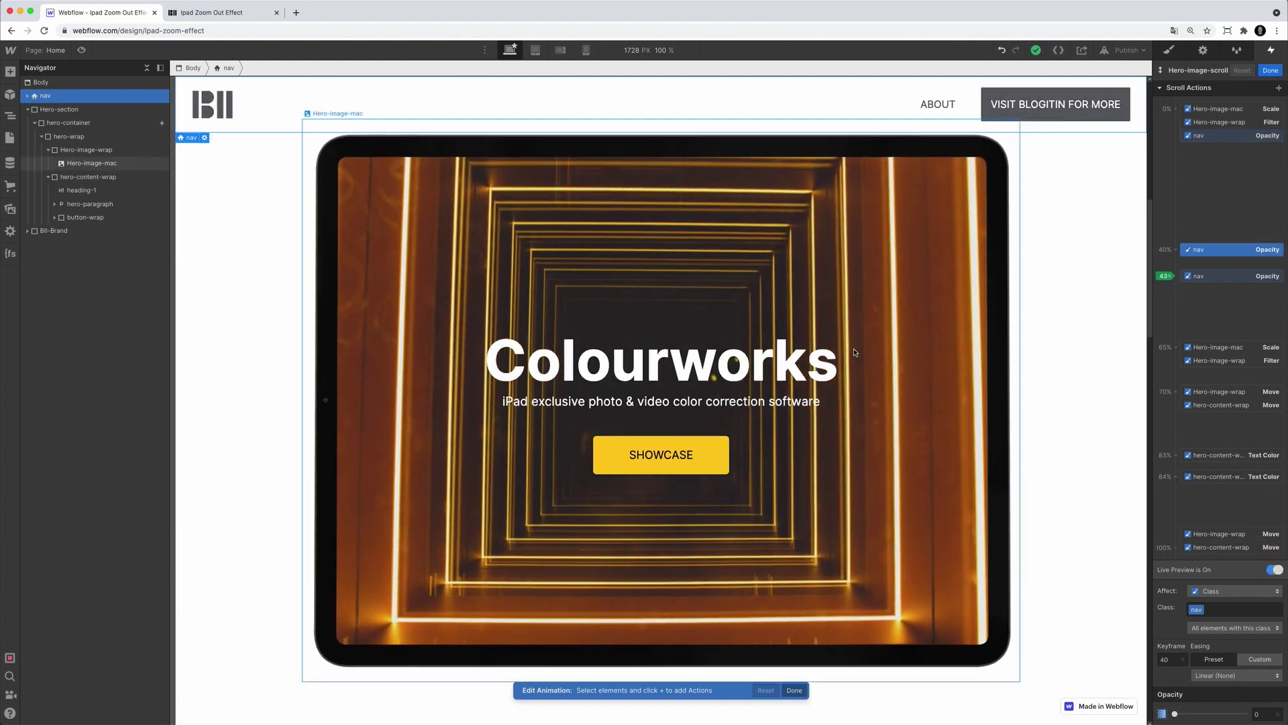
{"action": "scroll", "coordinate": [855, 356], "scroll_direction": "down", "scroll_amount": 1}
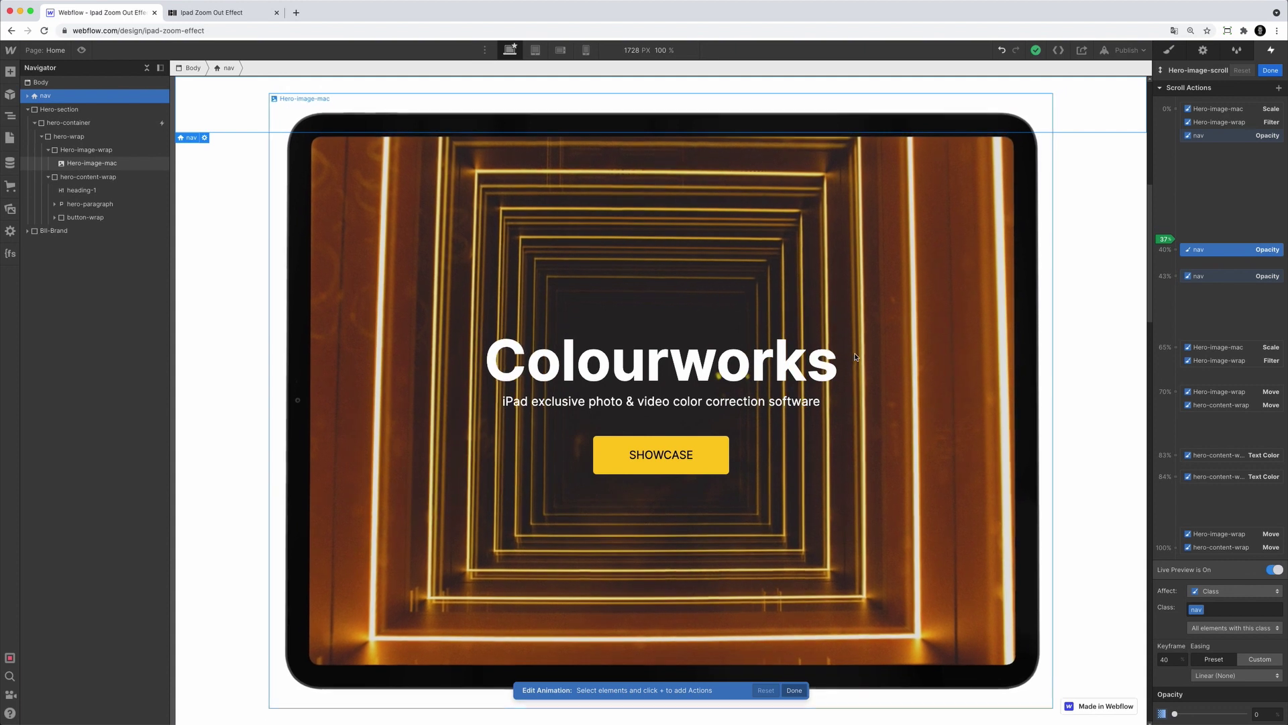
{"action": "scroll", "coordinate": [855, 359], "scroll_direction": "down", "scroll_amount": 3}
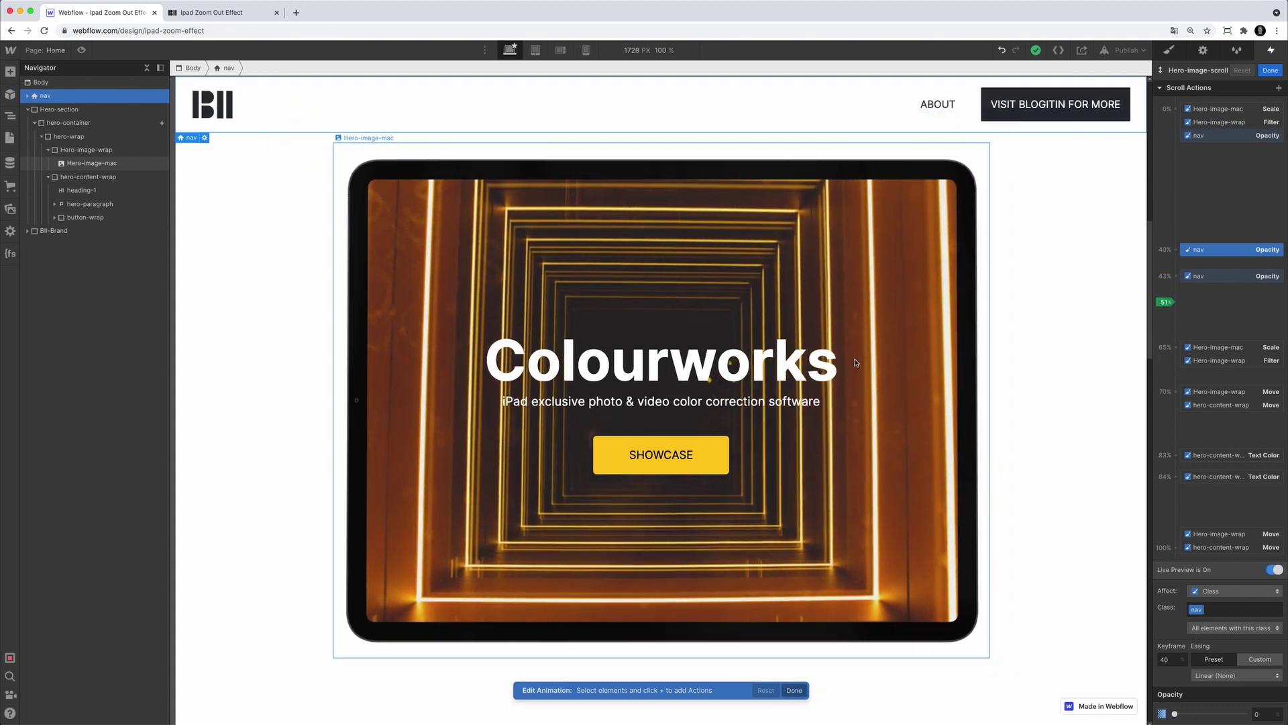
{"action": "scroll", "coordinate": [856, 363], "scroll_direction": "up", "scroll_amount": 3}
{"action": "scroll", "coordinate": [856, 363], "scroll_direction": "up", "scroll_amount": 8}
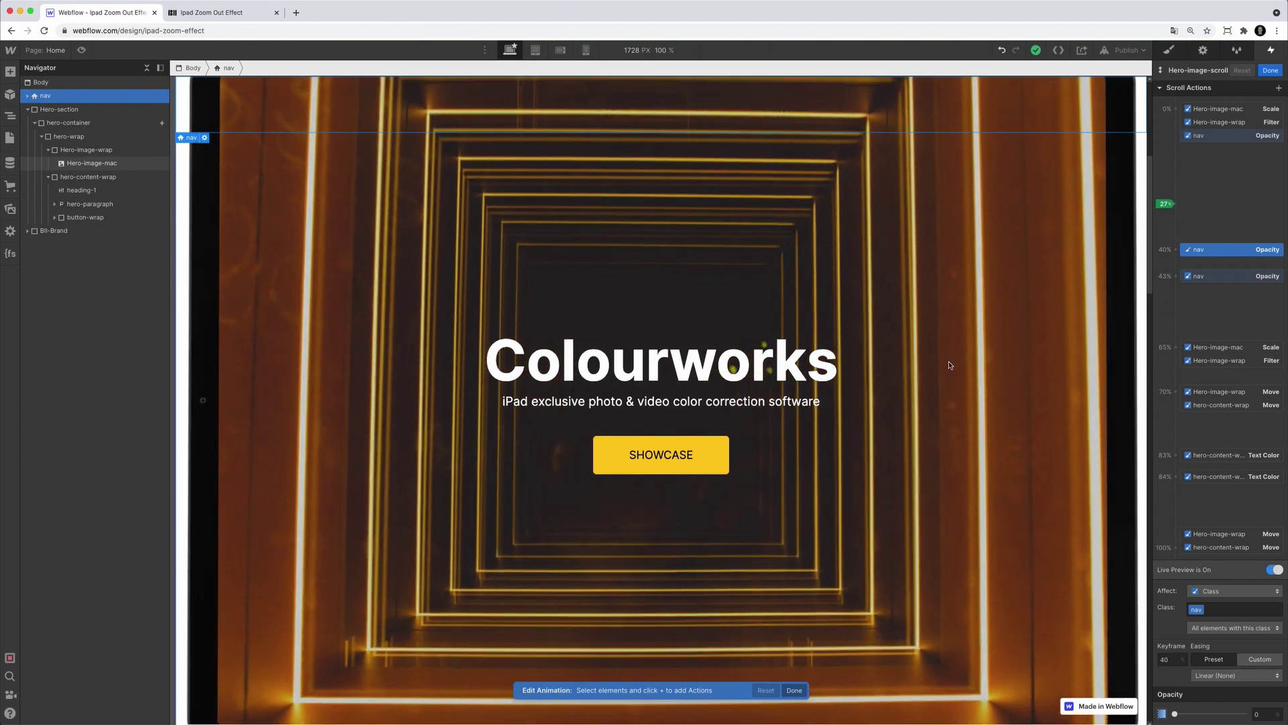
{"action": "scroll", "coordinate": [967, 361], "scroll_direction": "down", "scroll_amount": 5}
{"action": "scroll", "coordinate": [1006, 316], "scroll_direction": "up", "scroll_amount": 4}
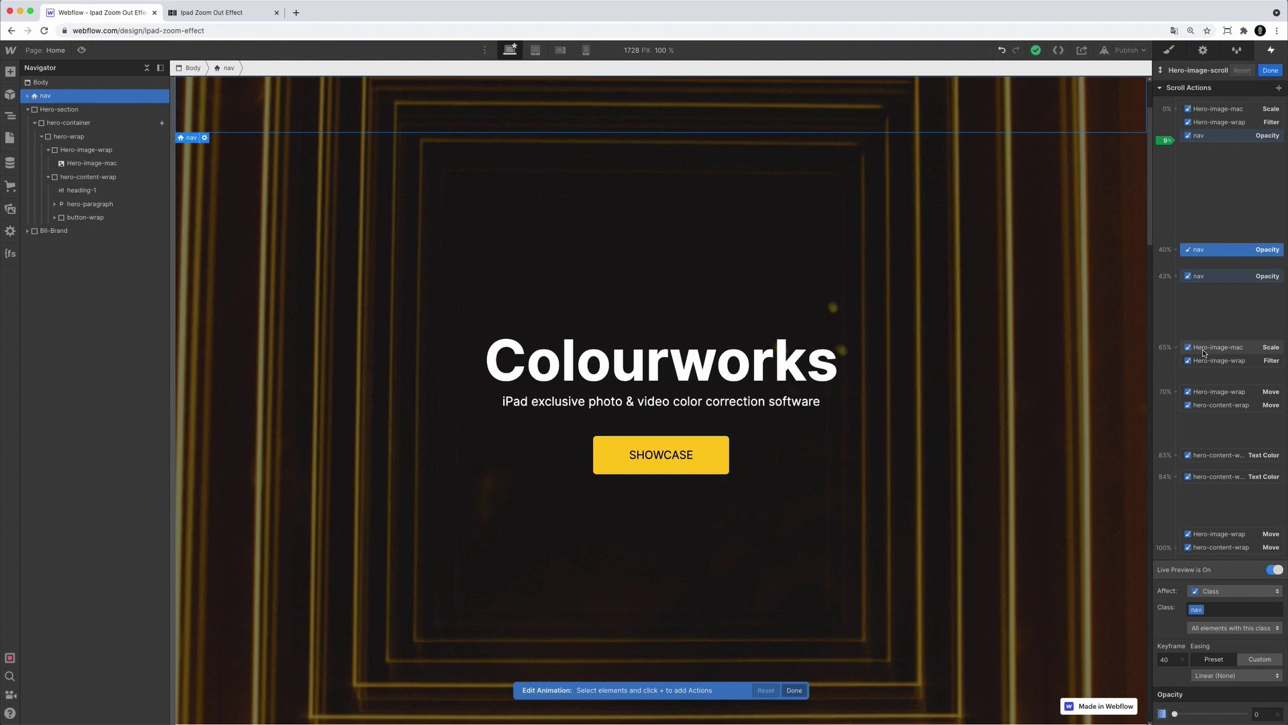
Step: Examine the 65% scale and filter actions and the 70% move actions of Hero-image-wrap and hero-content-wrap
{"action": "left_click", "coordinate": [1204, 350]}
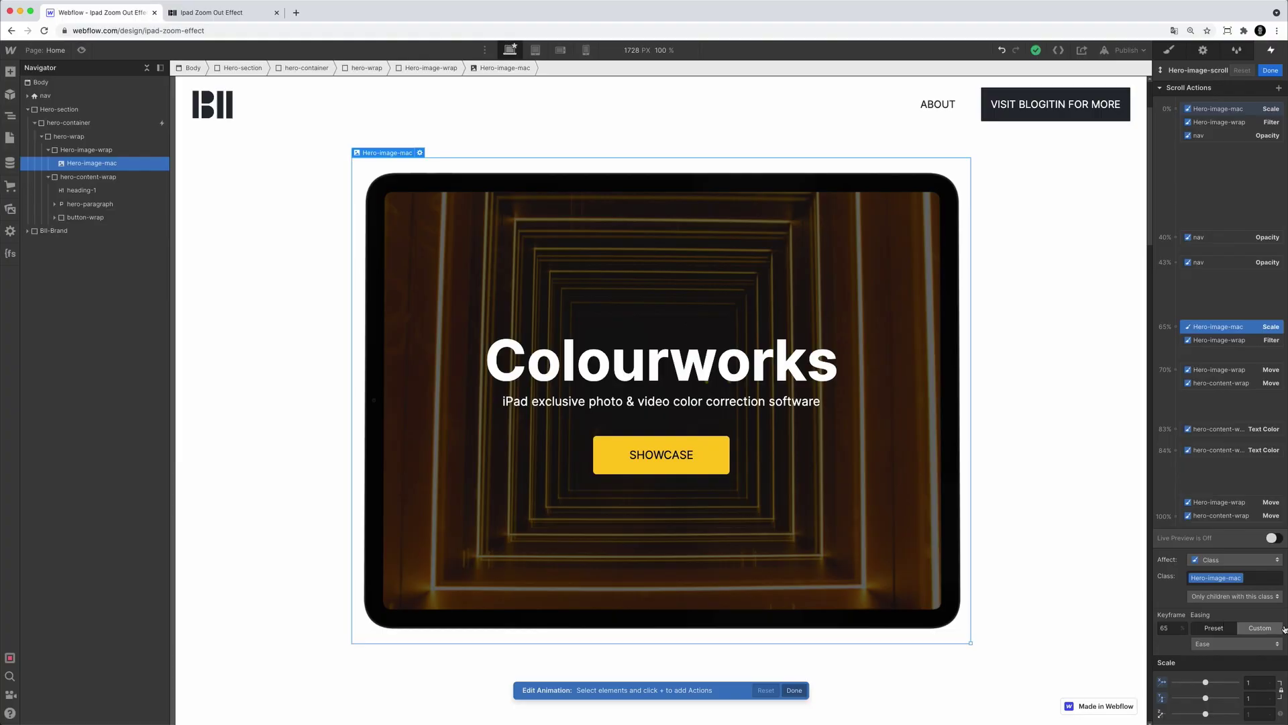
{"action": "left_click", "coordinate": [1247, 349]}
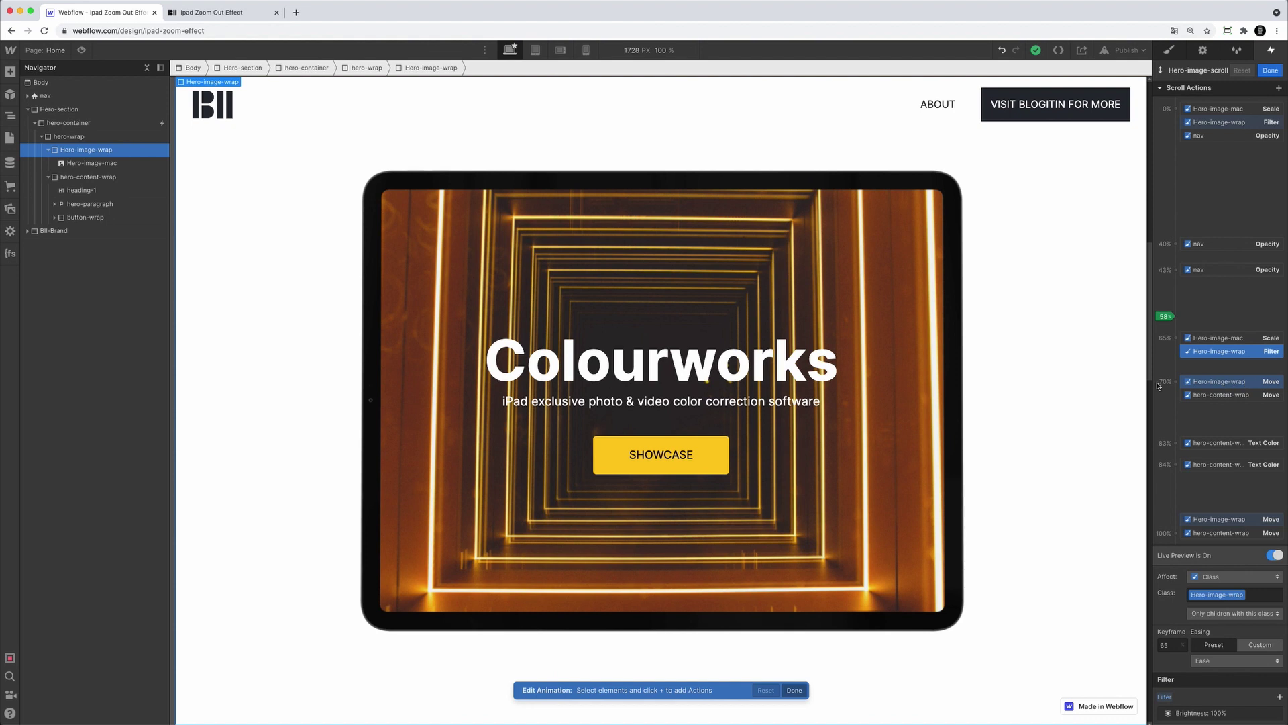
{"action": "left_click", "coordinate": [1216, 382]}
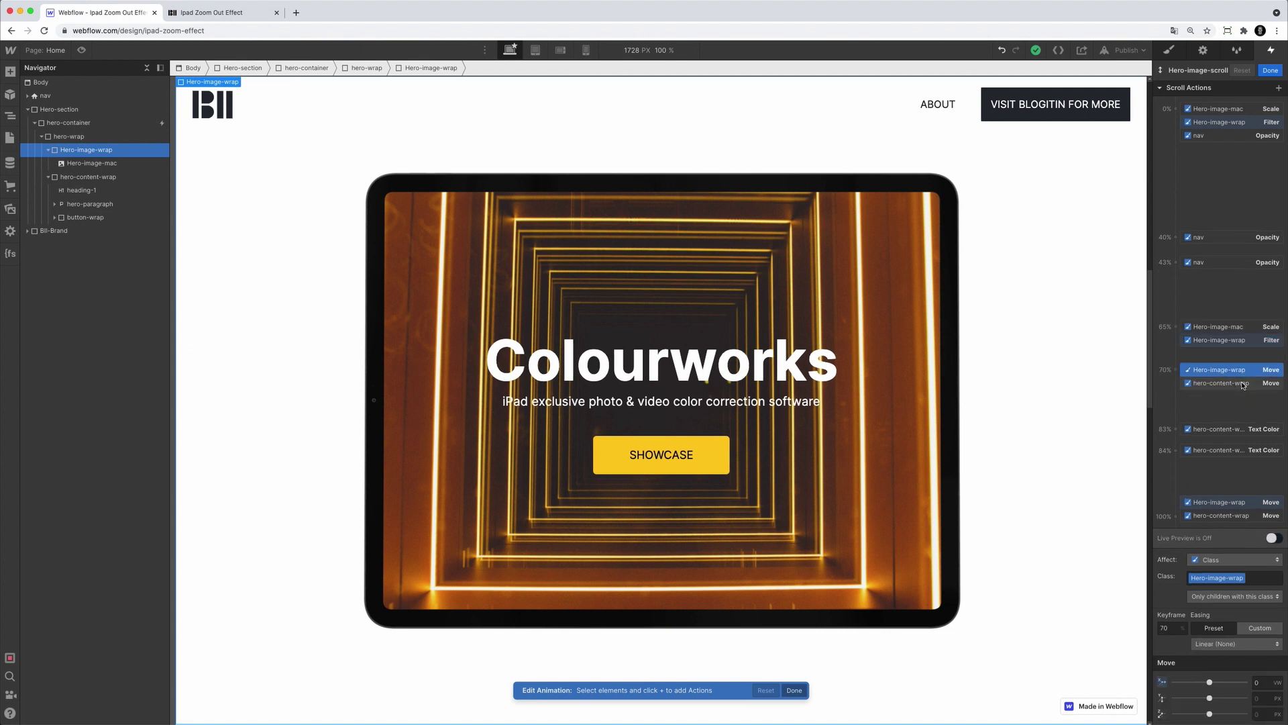
{"action": "left_click", "coordinate": [1237, 385]}
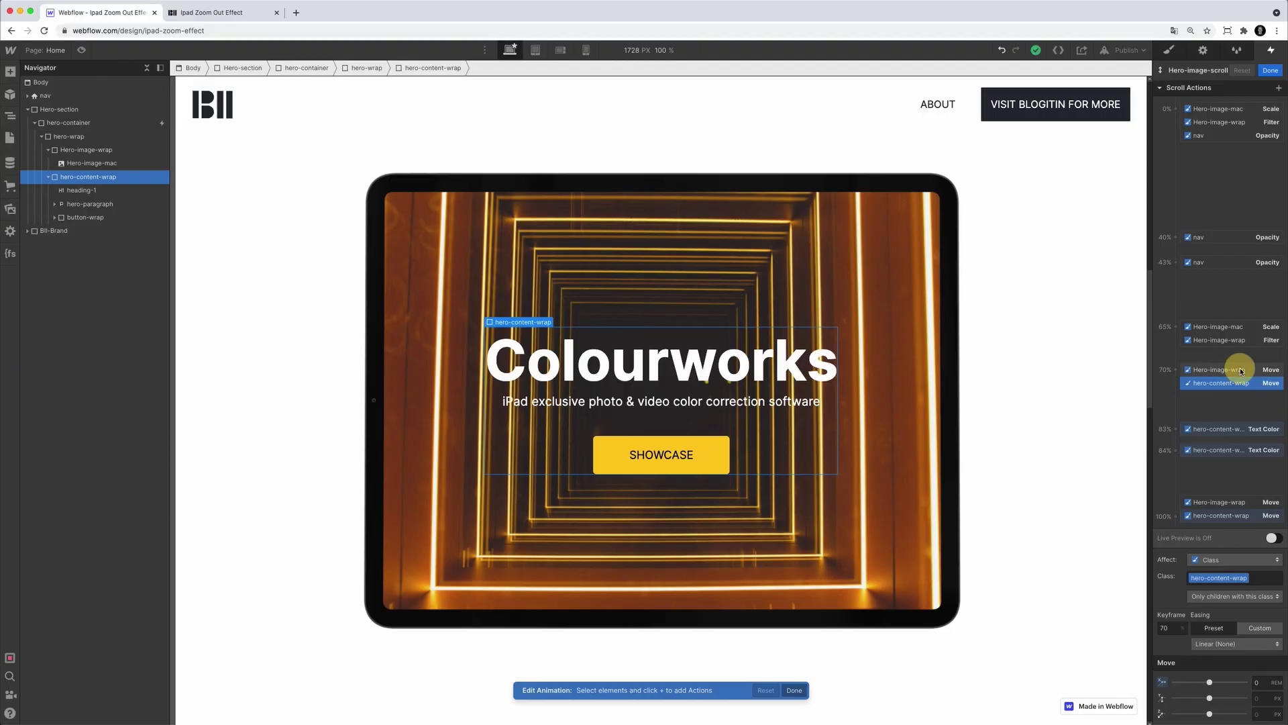
{"action": "left_click", "coordinate": [1240, 370]}
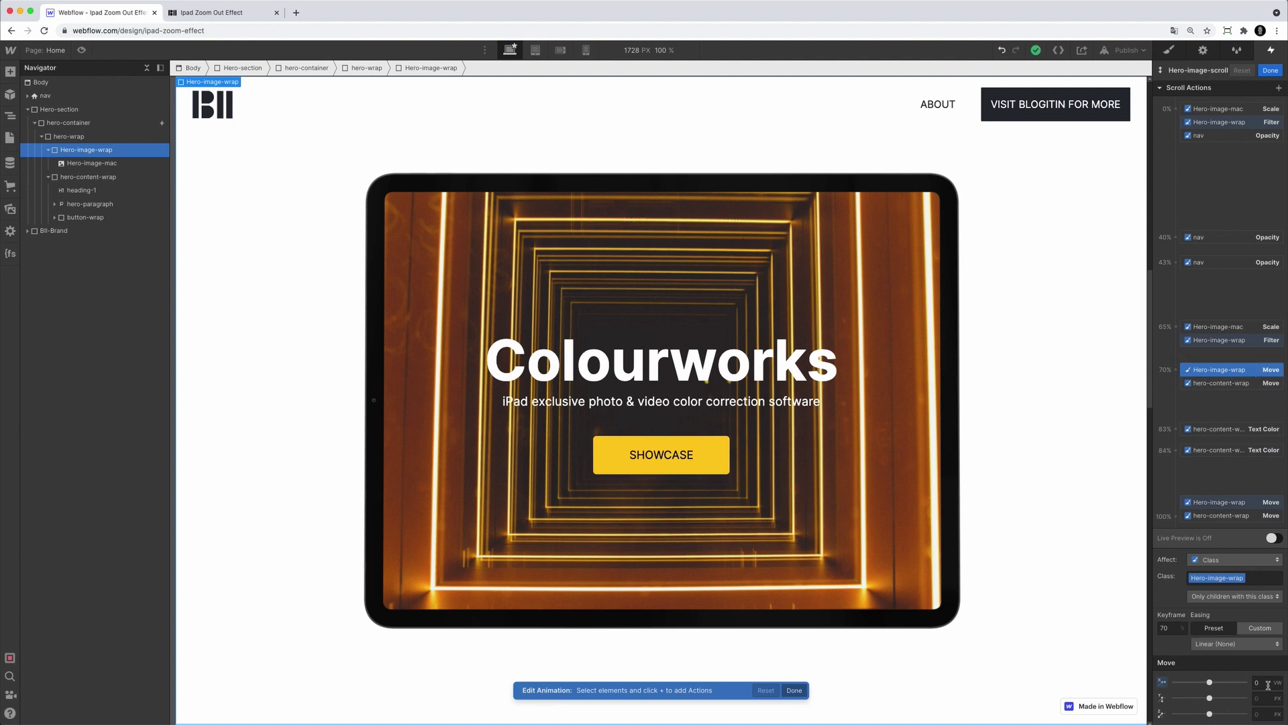
{"action": "left_click", "coordinate": [1231, 396]}
{"action": "left_click", "coordinate": [1229, 383]}
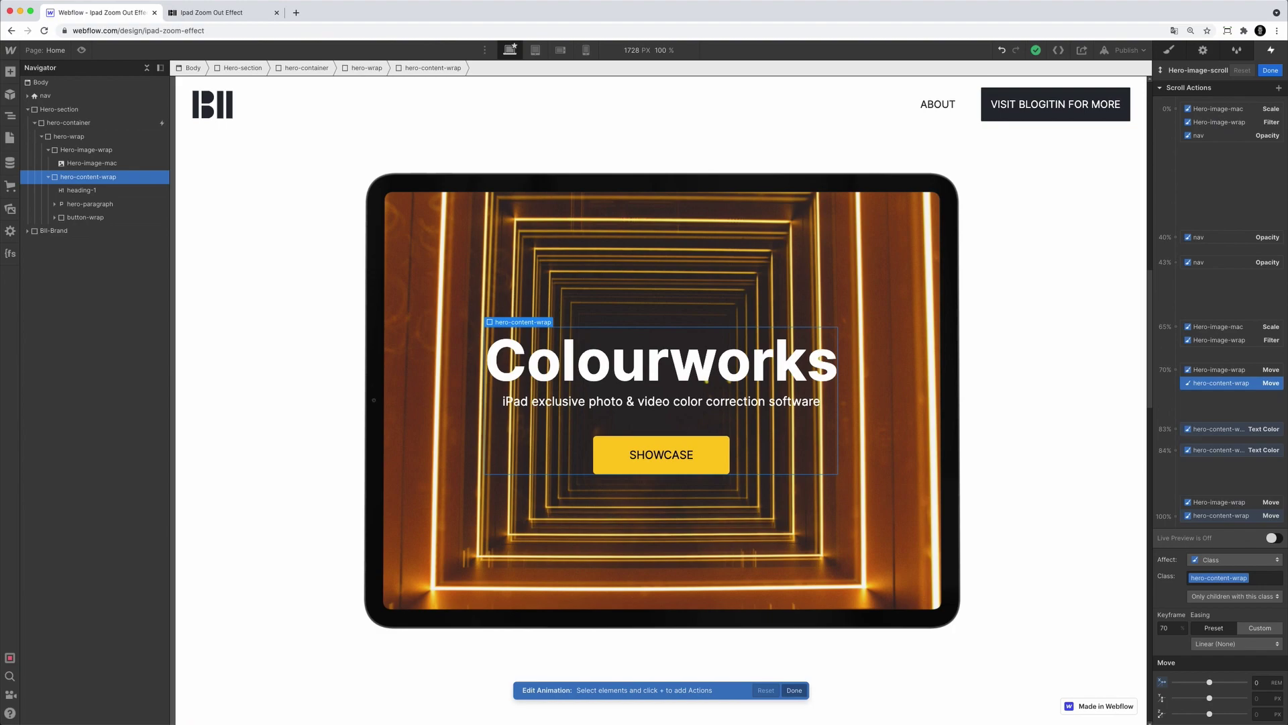